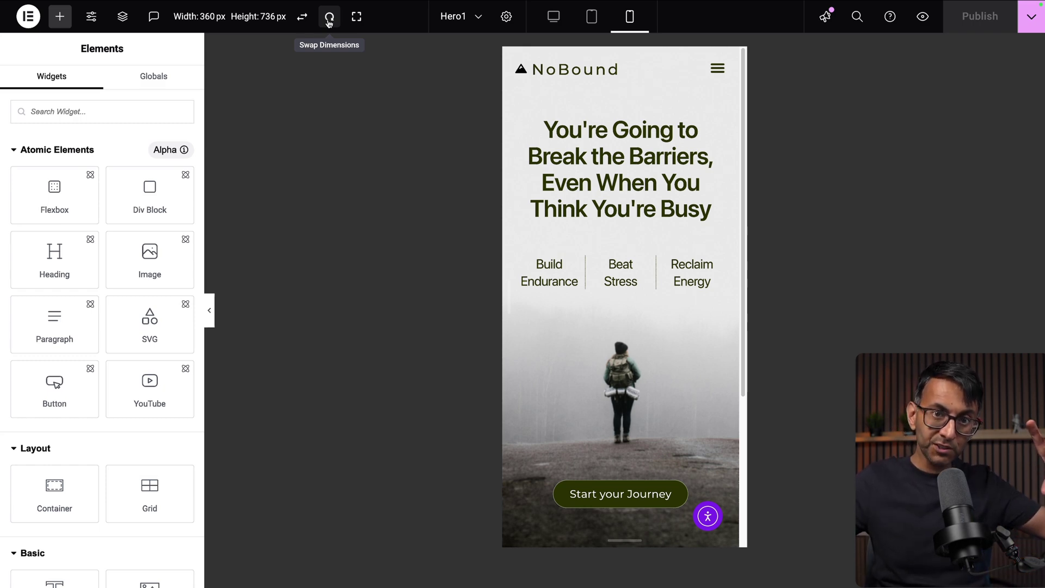
Swap the preview's width and height, then cycle through desktop, tablet and mobile views
click(329, 20)
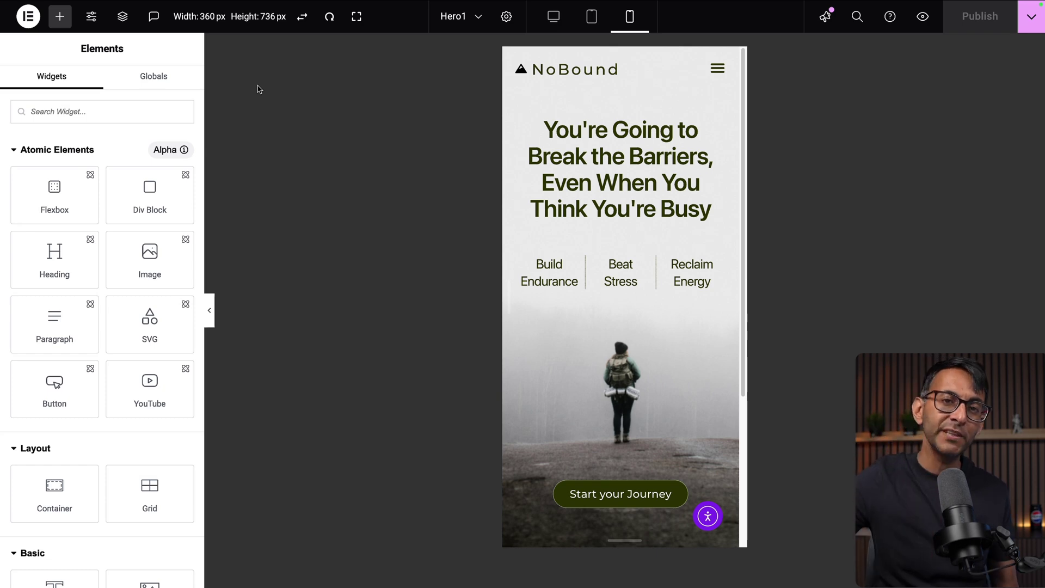
click(547, 19)
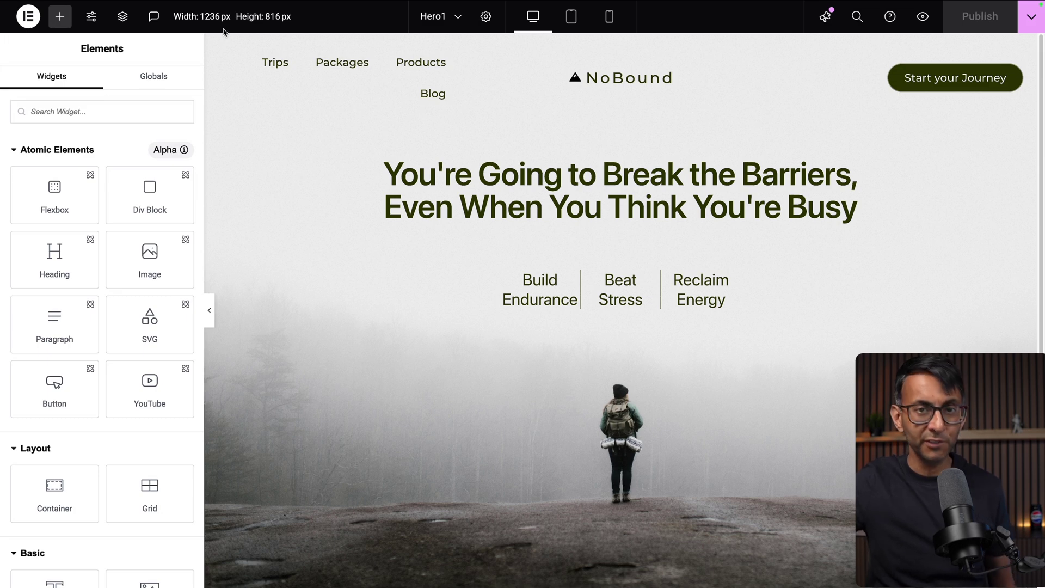
click(570, 19)
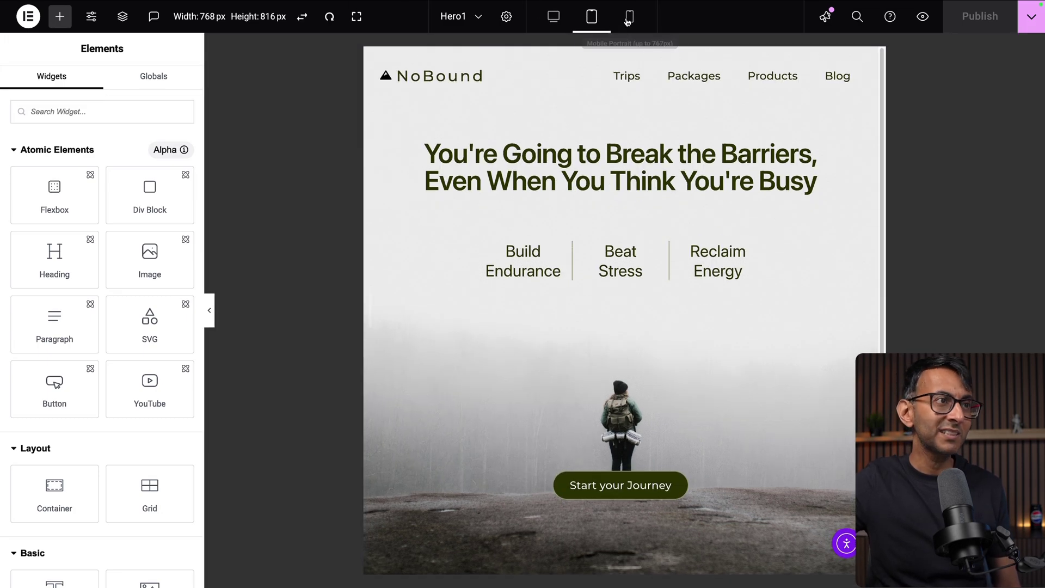
click(628, 17)
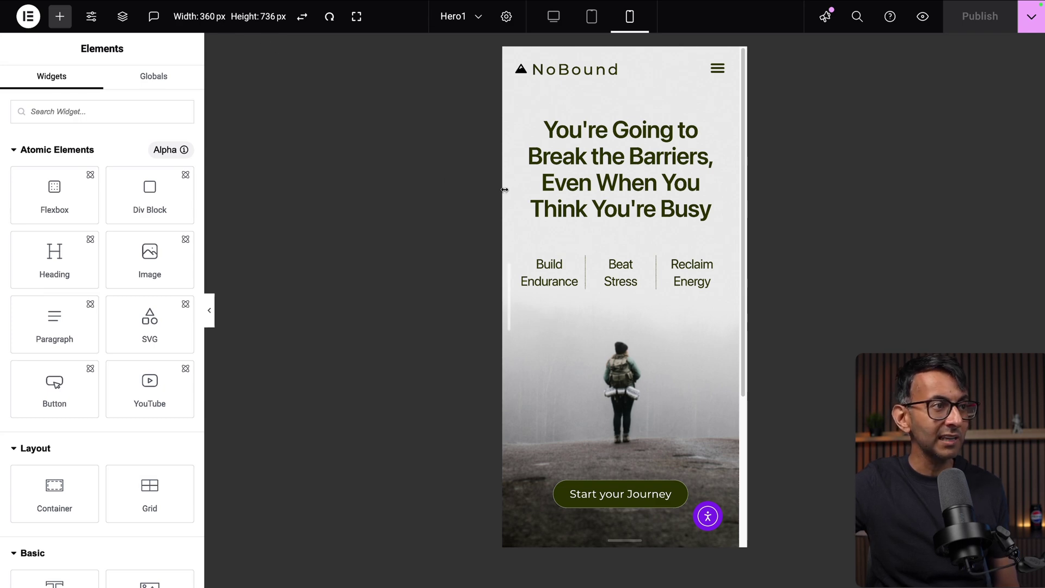
Drag the mobile preview to 588 px wide and 707 px tall, then reset it to 360 px
drag(504, 190, 350, 182)
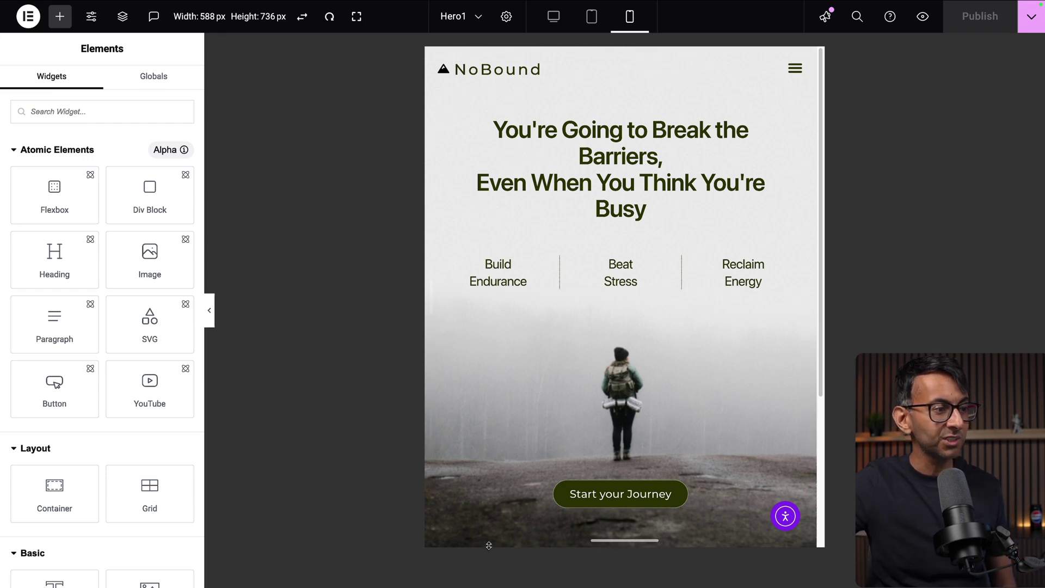
mouse_move(489, 547)
mouse_down()
mouse_move(489, 585)
mouse_move(488, 545)
mouse_up()
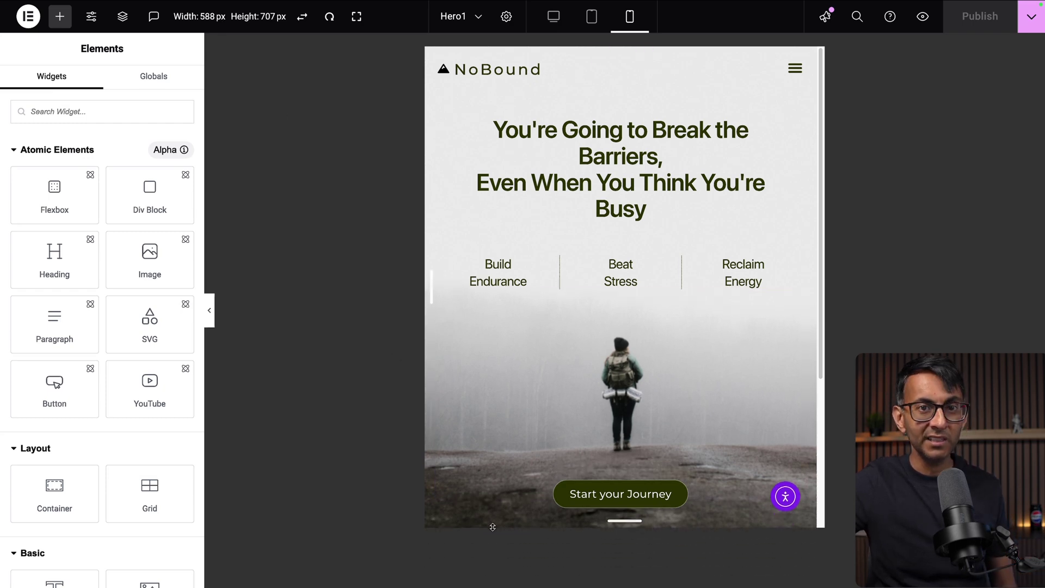
click(592, 19)
click(629, 19)
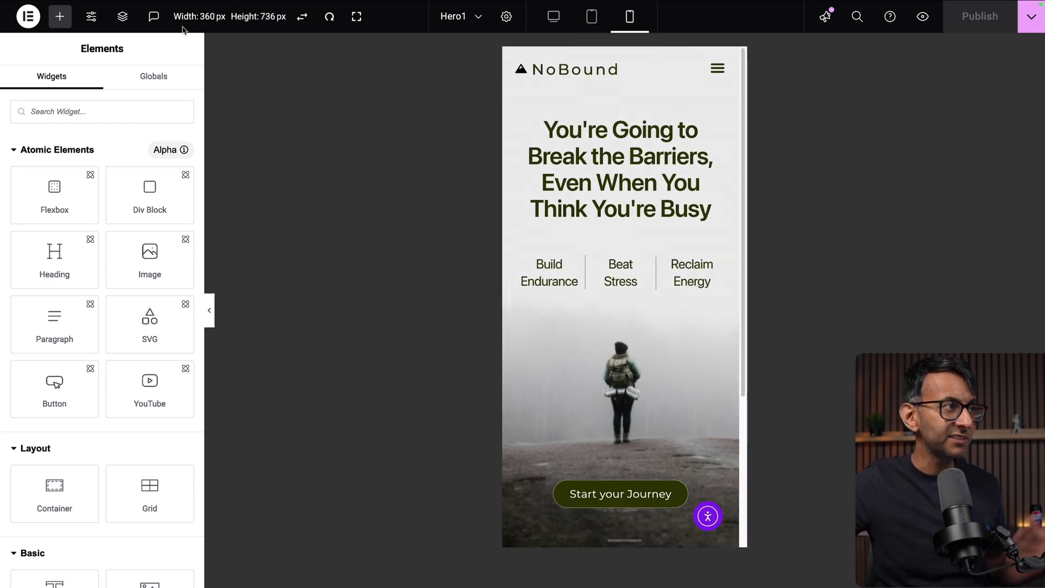
Set the preview width to 420 px, then reset to the default mobile size
click(215, 18)
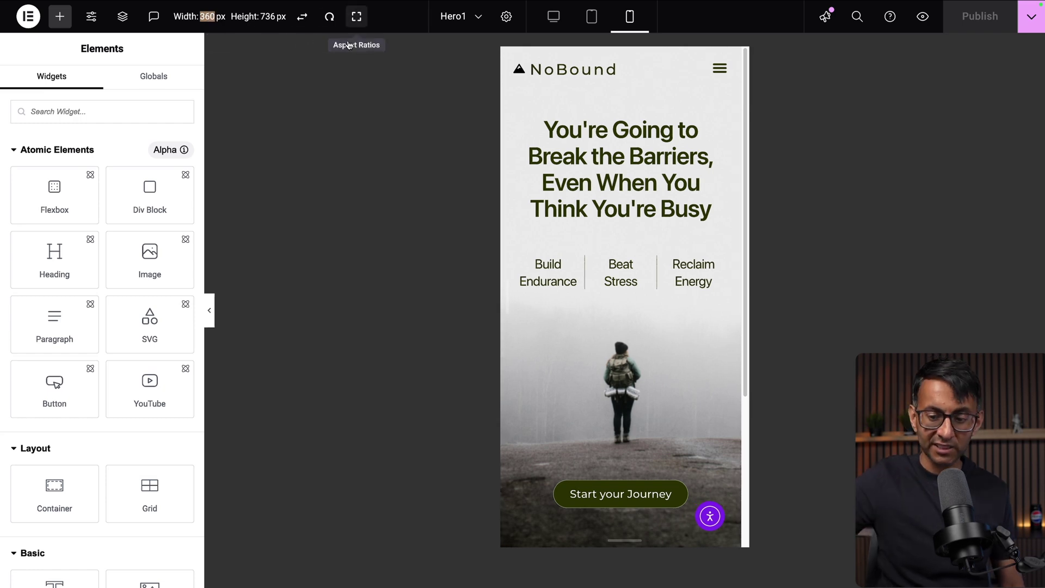
text(420)
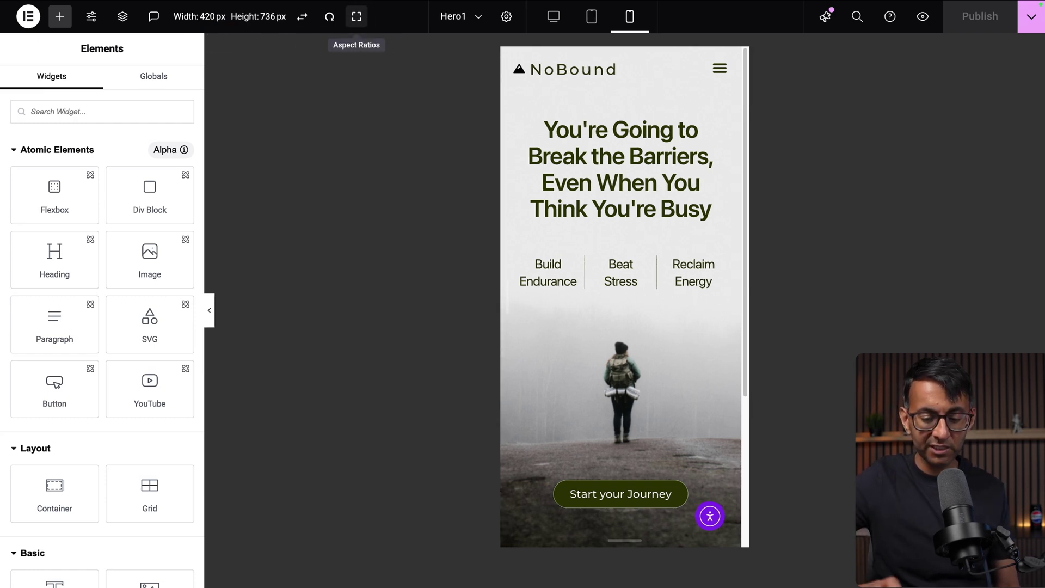
key(Return)
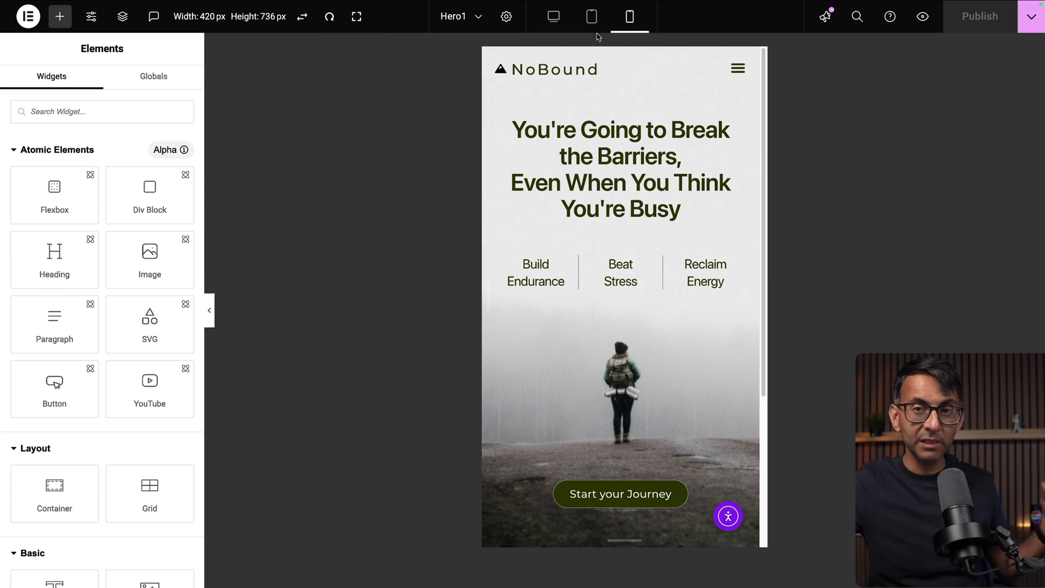
click(630, 18)
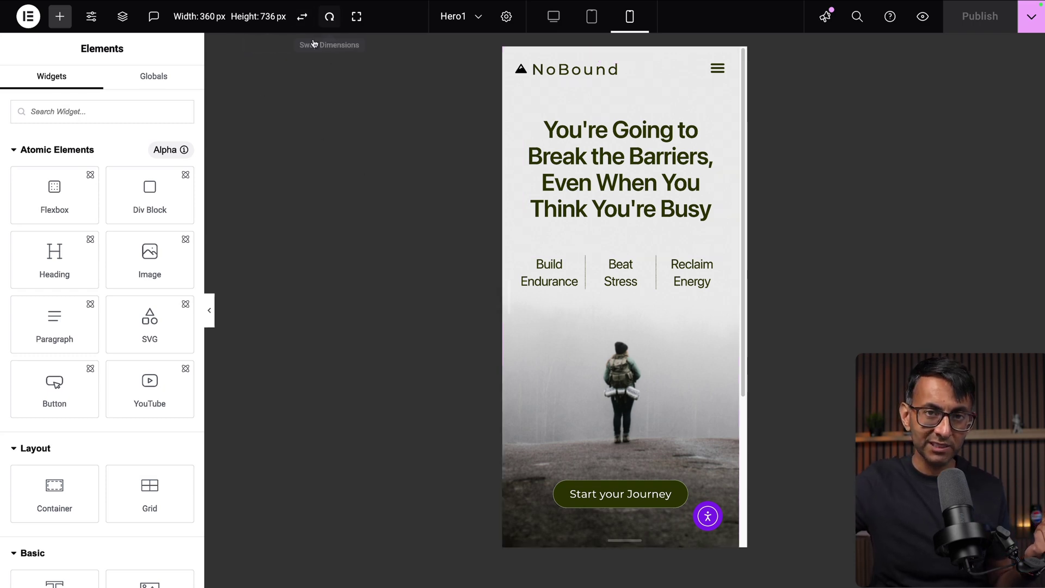
Toggle the mobile preview to its 767 px maximum, reset it, then toggle to the 340 px minimum
click(303, 21)
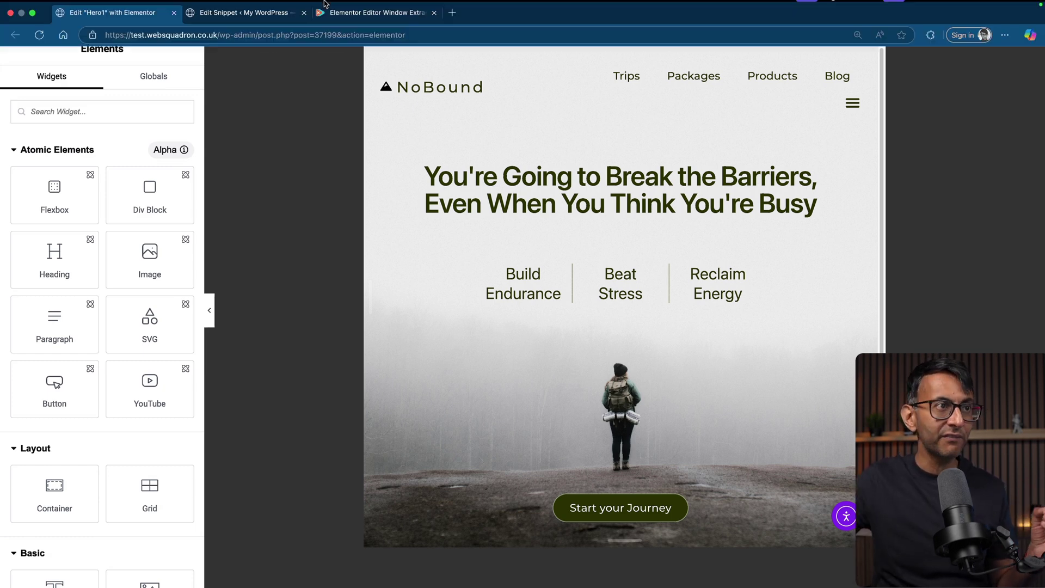
click(591, 17)
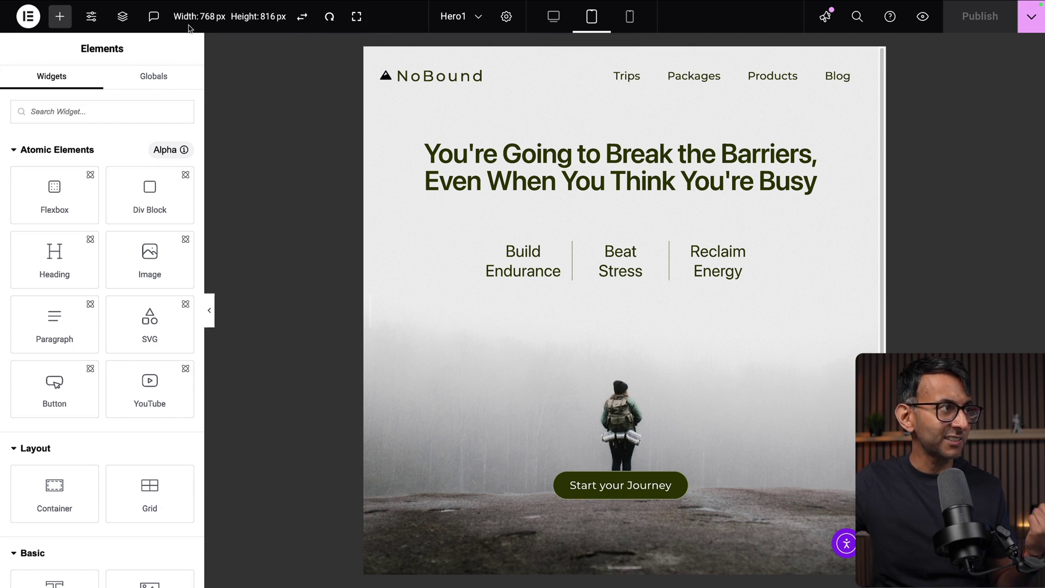
click(627, 20)
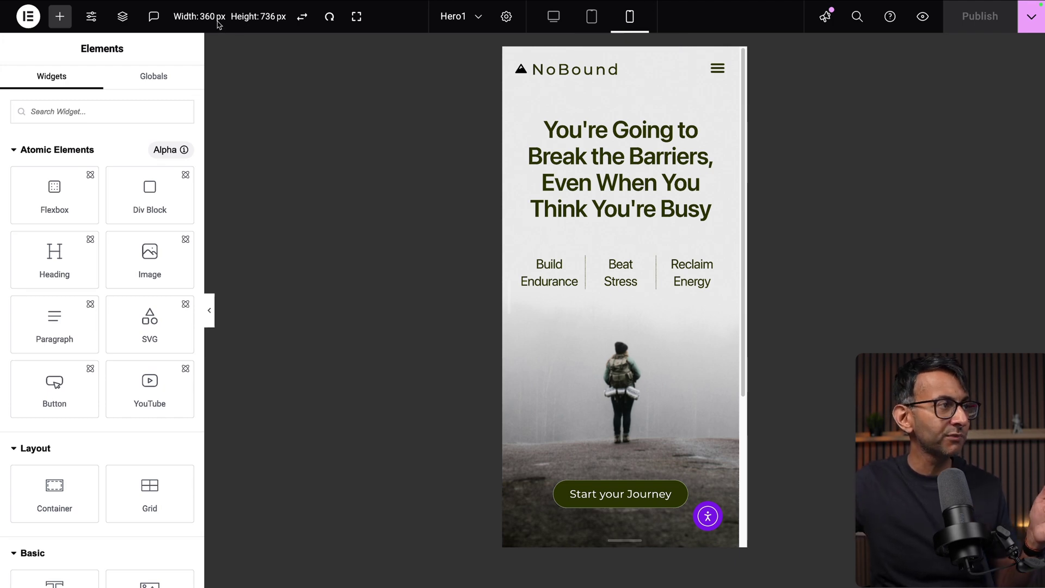
click(302, 18)
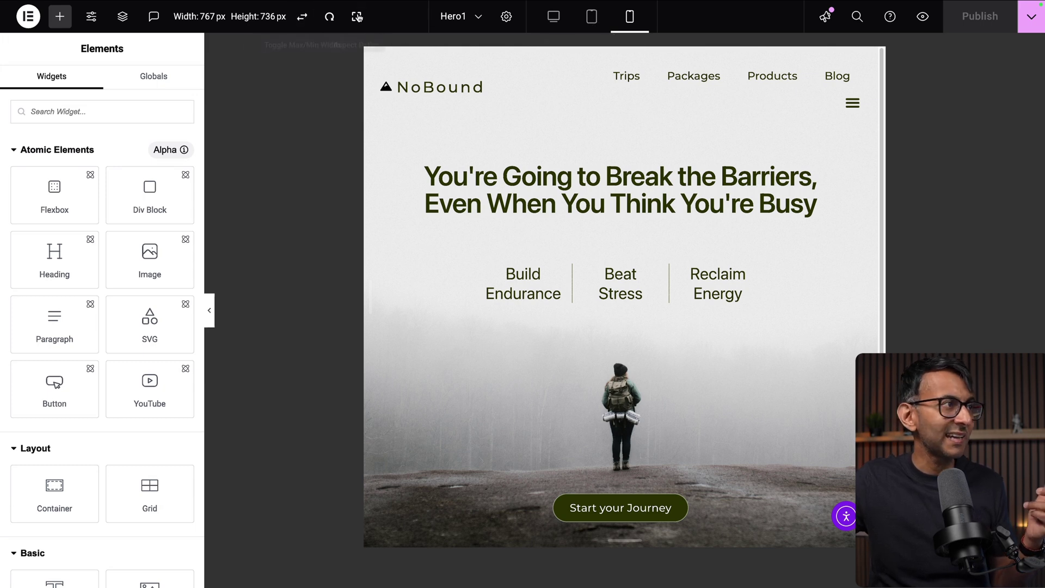
click(298, 24)
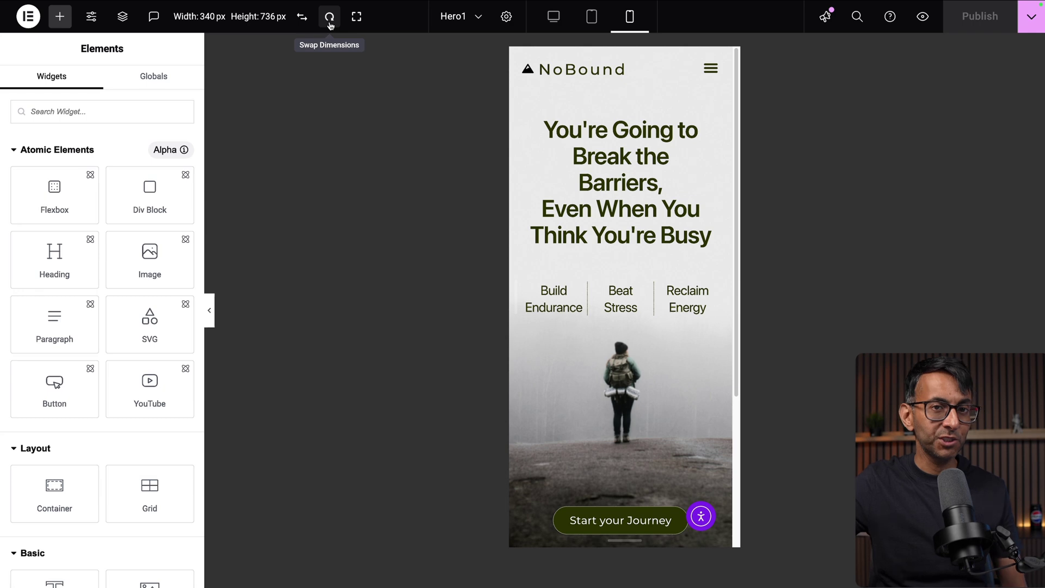
Switch to tablet and back to mobile, restoring the 360 × 736 px preview
click(592, 18)
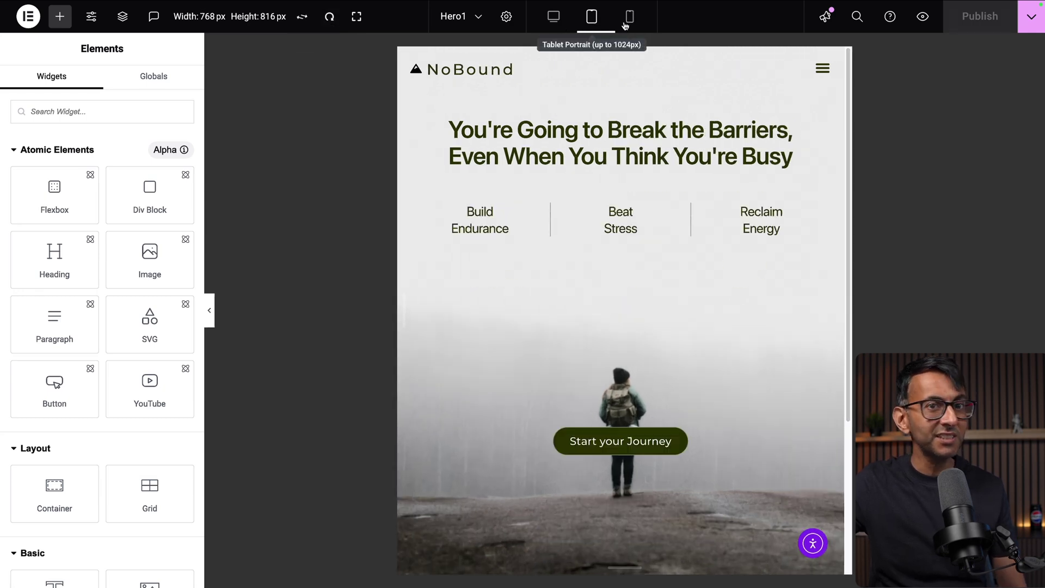
click(629, 19)
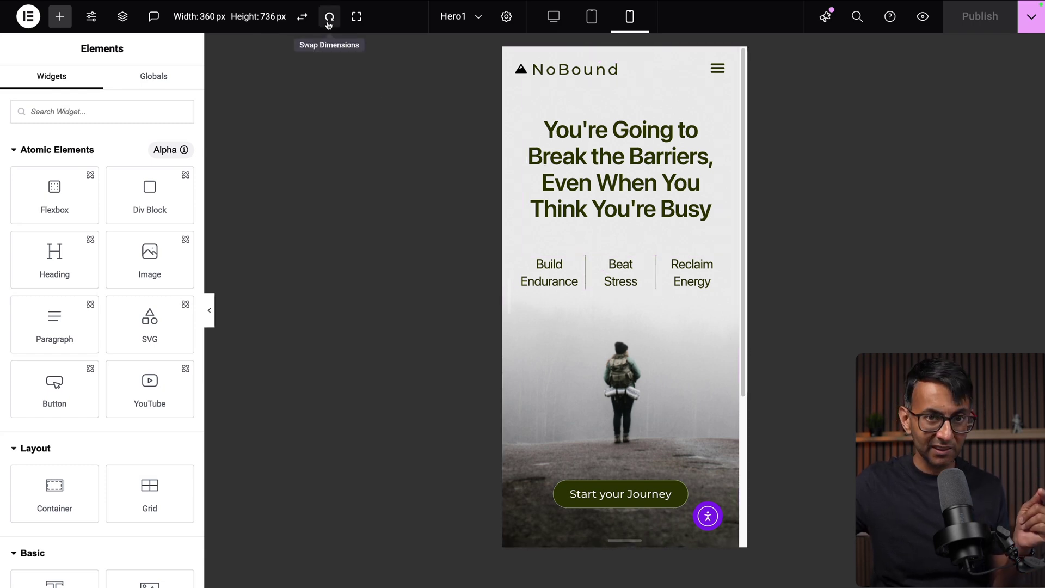
Enter 780 px height and 384 px width, then swap them into a 780 × 384 landscape frame
double_click(273, 16)
text(780)
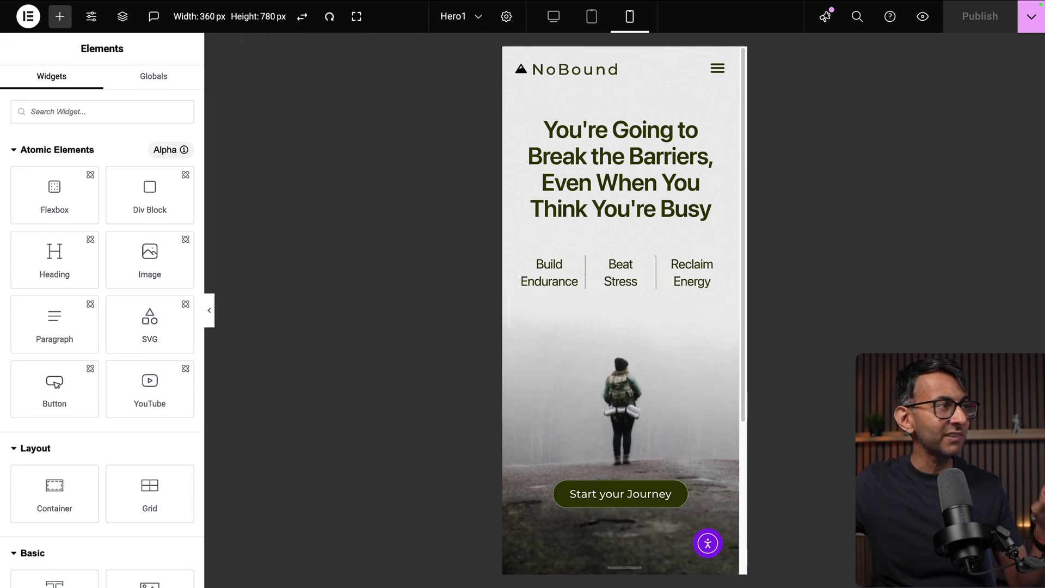
double_click(213, 16)
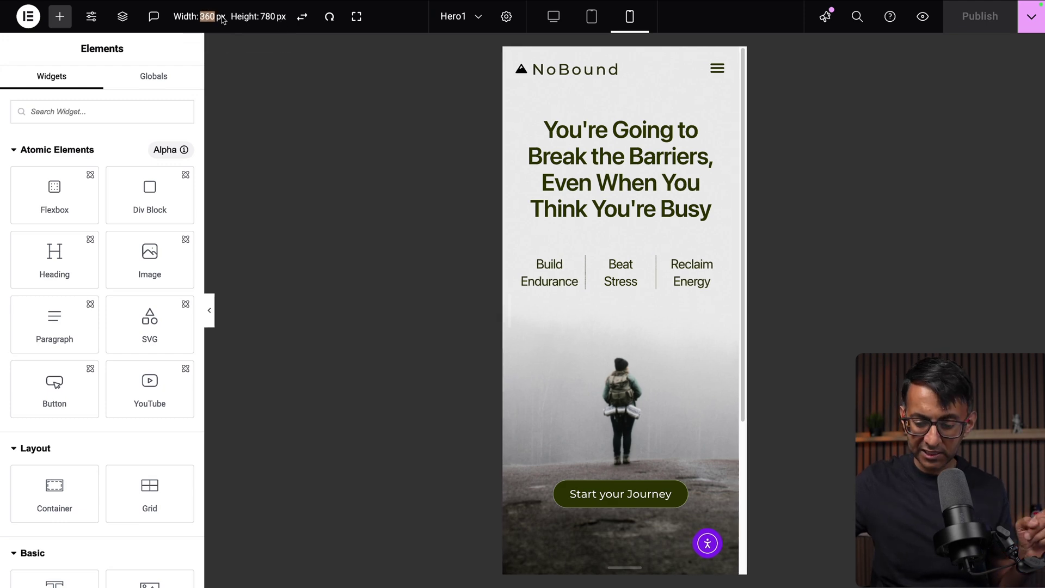
text(384)
key(Return)
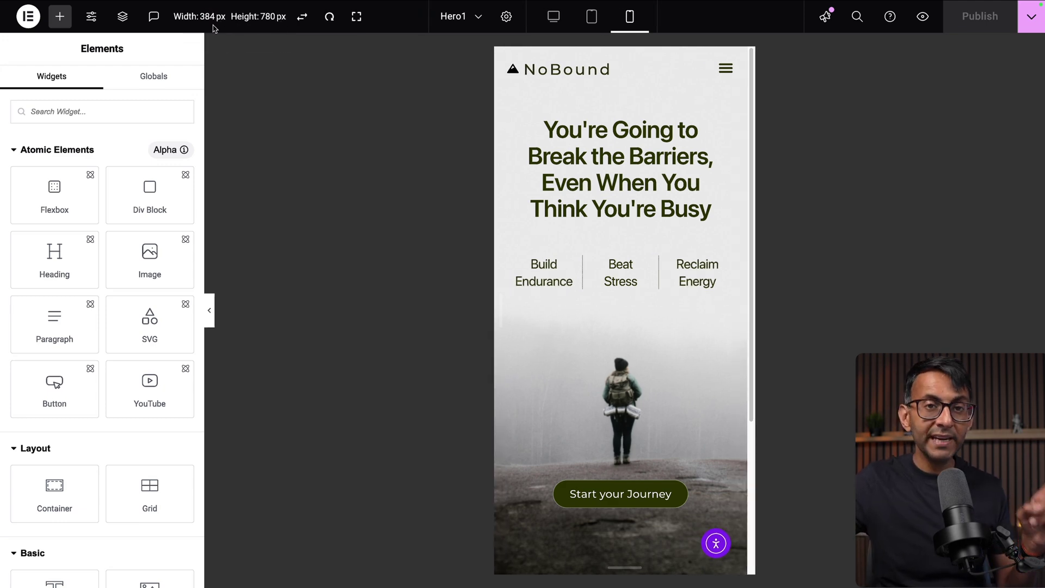
click(325, 20)
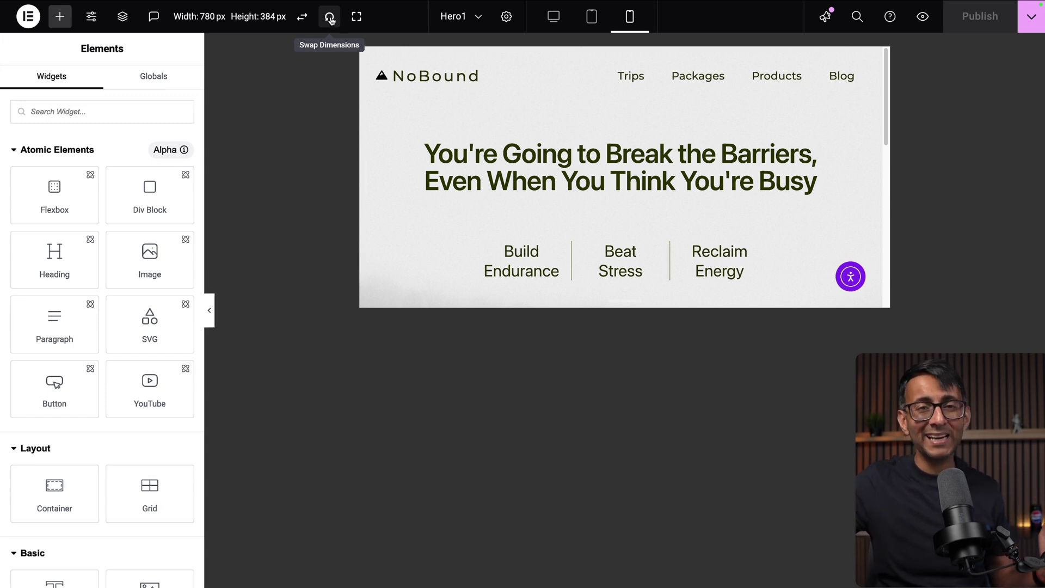
Reset to the 360 px mobile preview, apply the 4:3 aspect ratio, then restore full mobile height
click(357, 18)
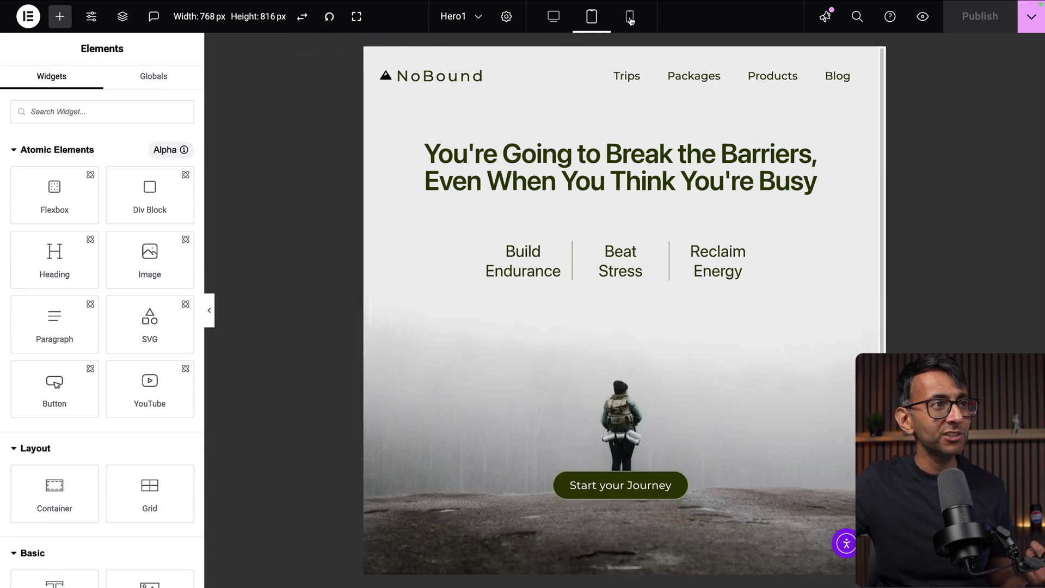
click(630, 20)
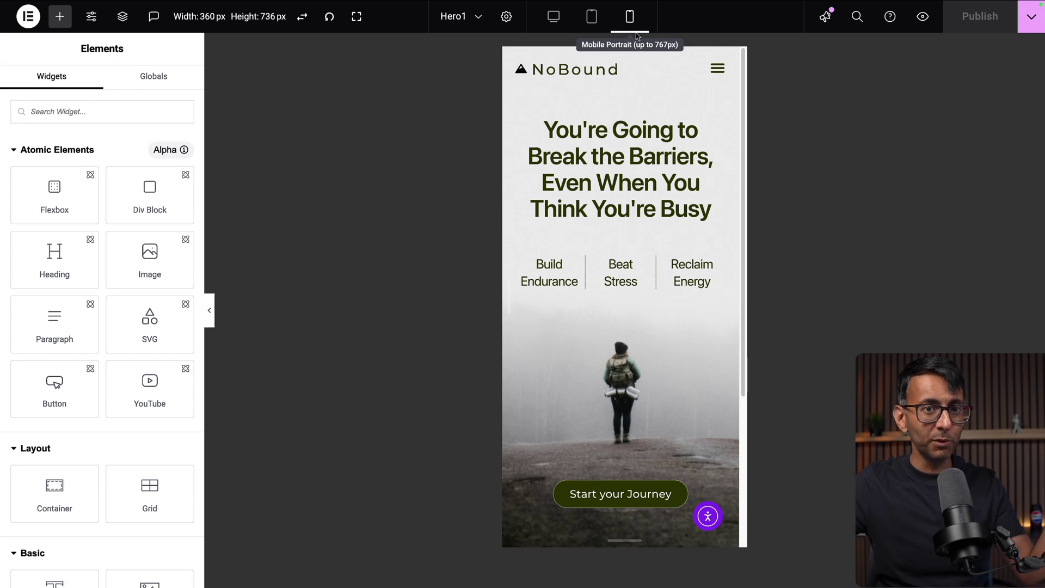
click(357, 18)
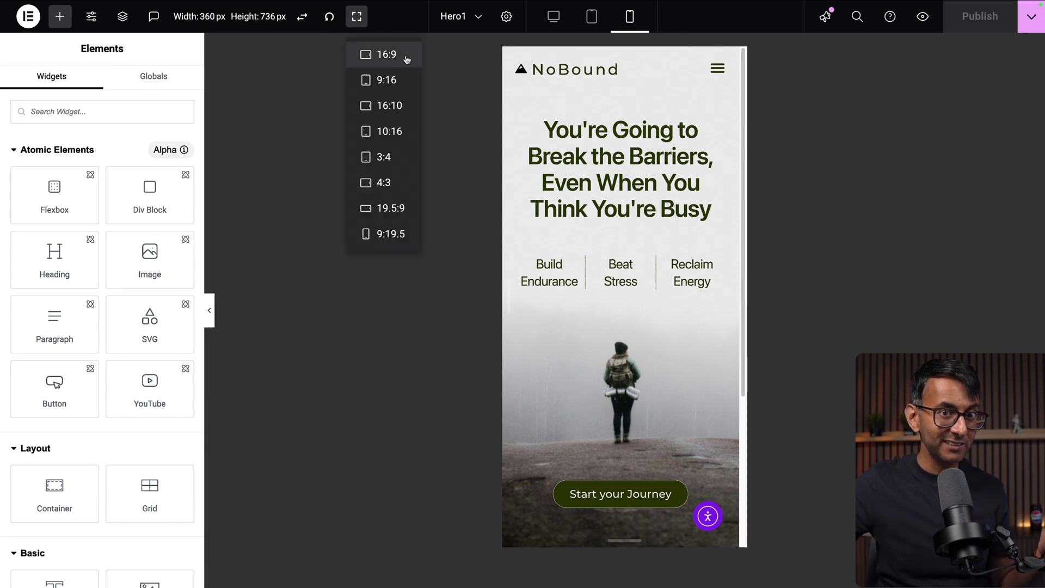
click(397, 188)
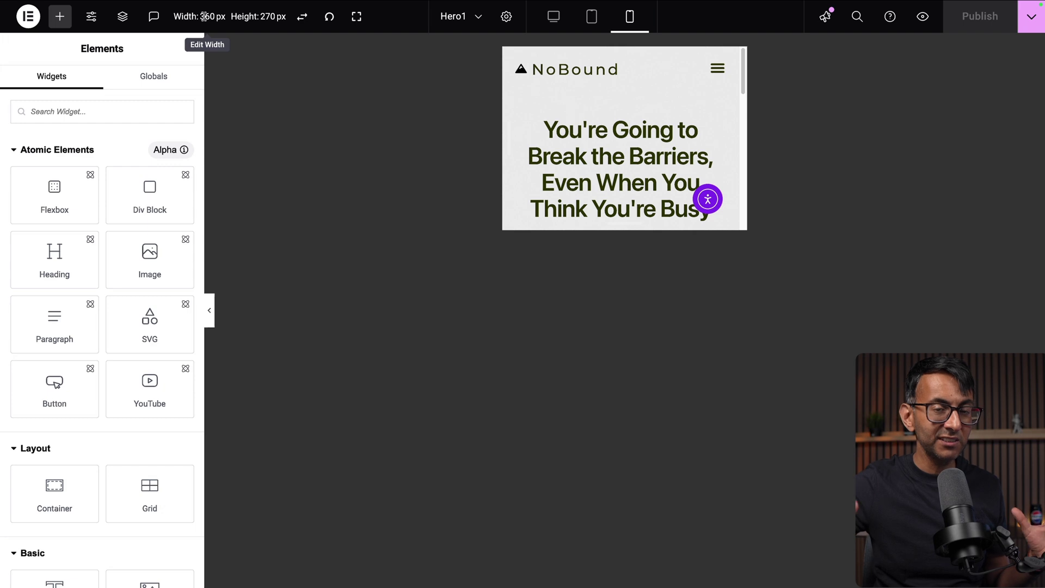
click(356, 16)
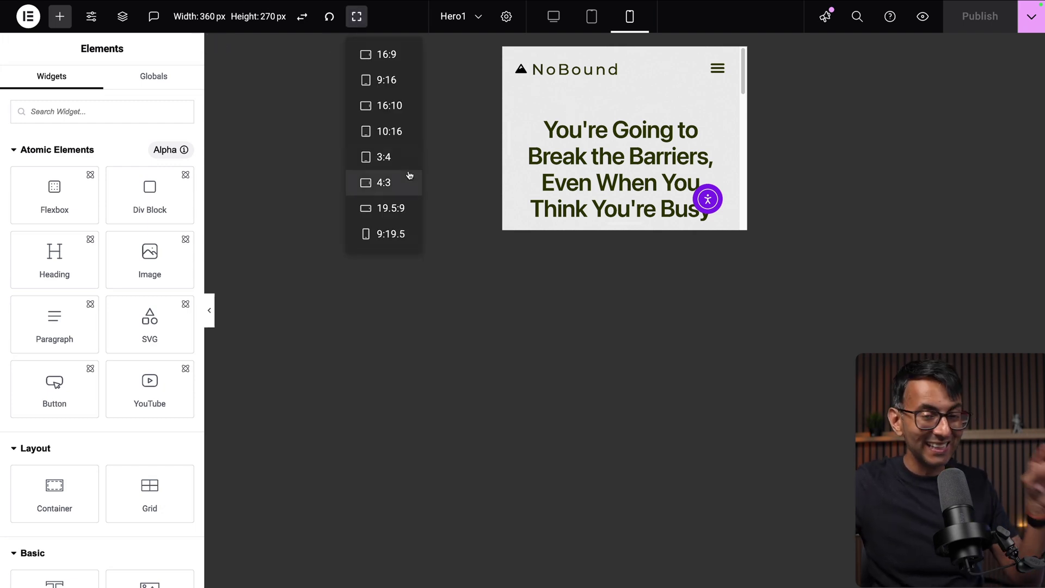
click(329, 17)
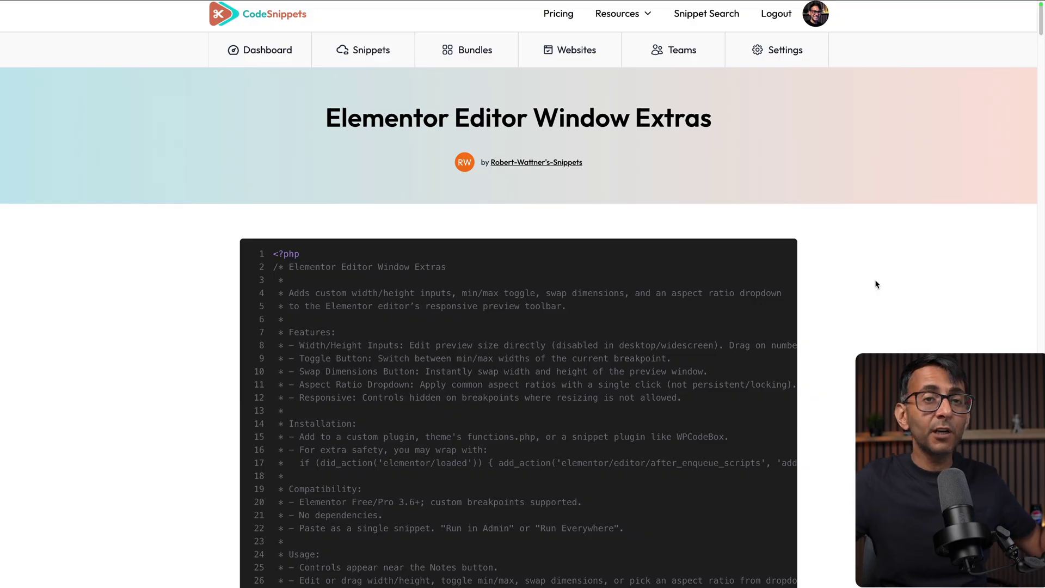
Scroll through the Elementor Editor Window Extras snippet page on CodeSnippets
scroll(876, 284, down, 10)
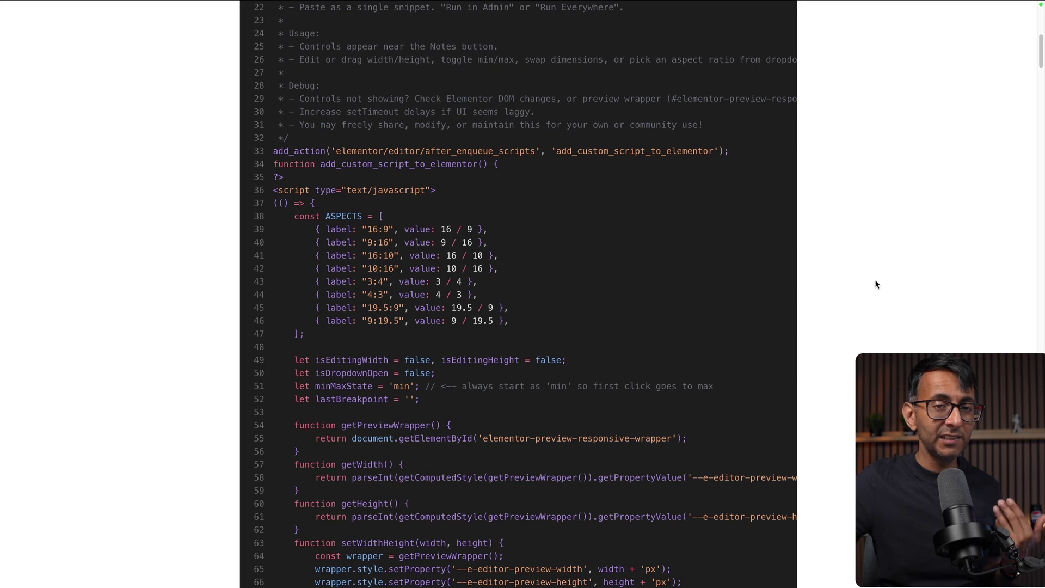
scroll(876, 284, up, 10)
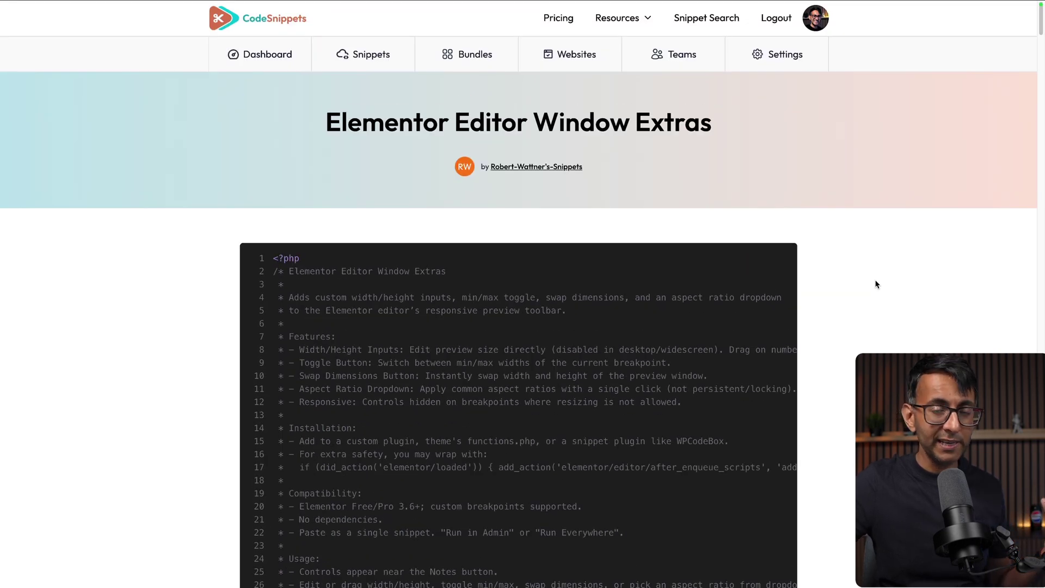